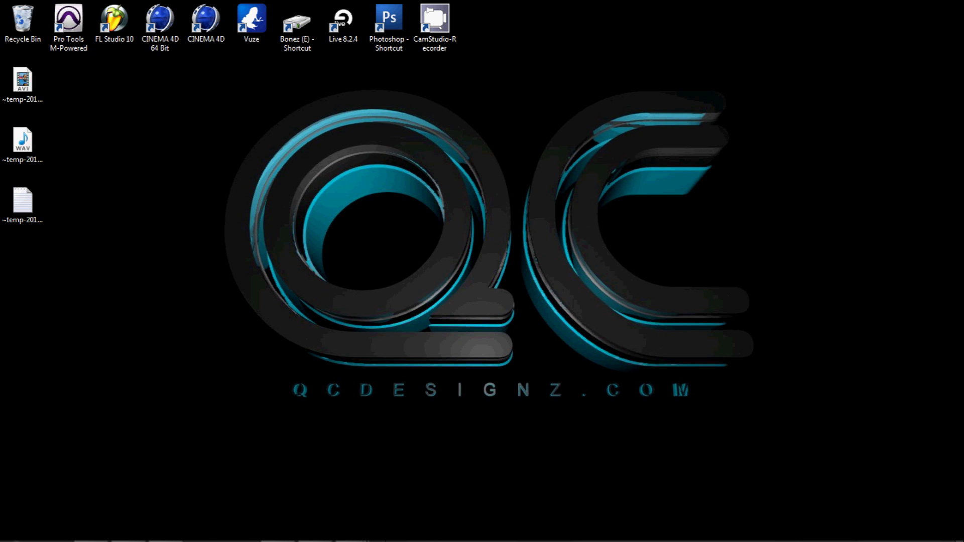
- Bring the Chrome window with PayPal Merchant Services back onto the screen
click(190, 527)
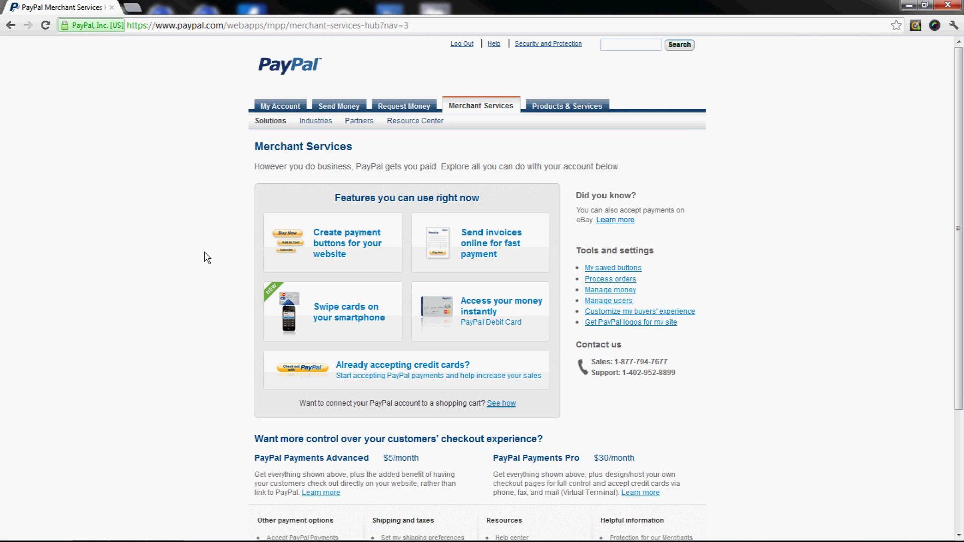
- Go to PayPal's 'Create payment buttons for your website' page
click(323, 257)
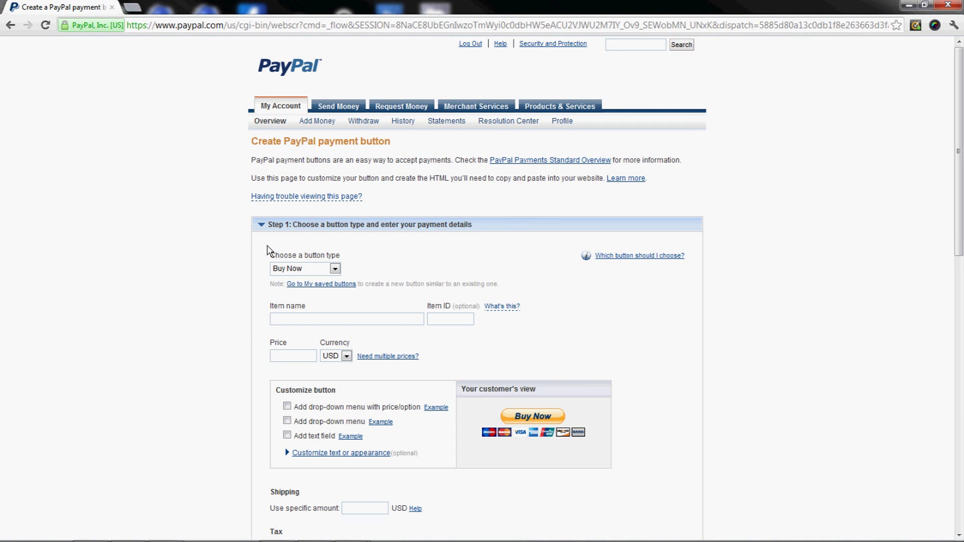
- Keep Buy Now as the button type and enter 'Buy A Beat' as the item name
scroll(231, 254, down, 1)
click(315, 210)
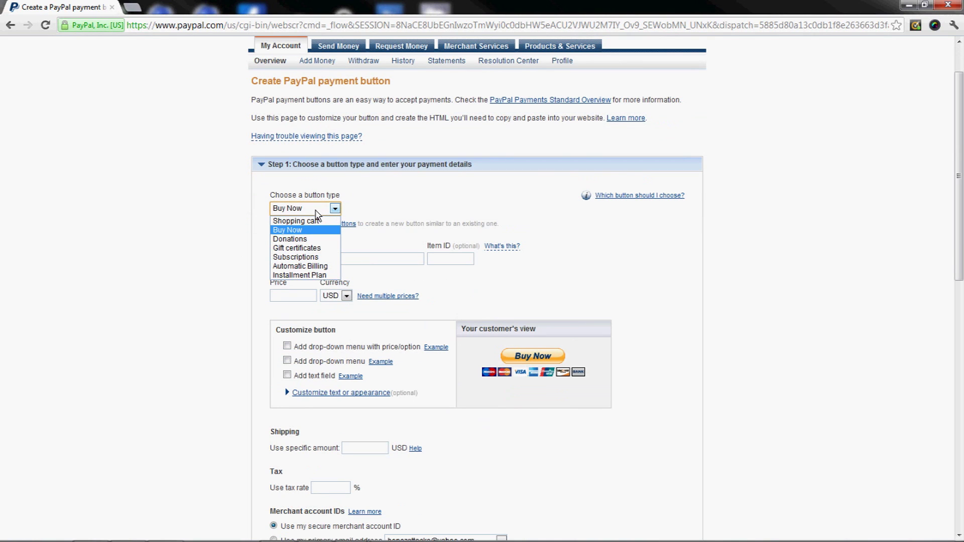
click(315, 212)
click(331, 257)
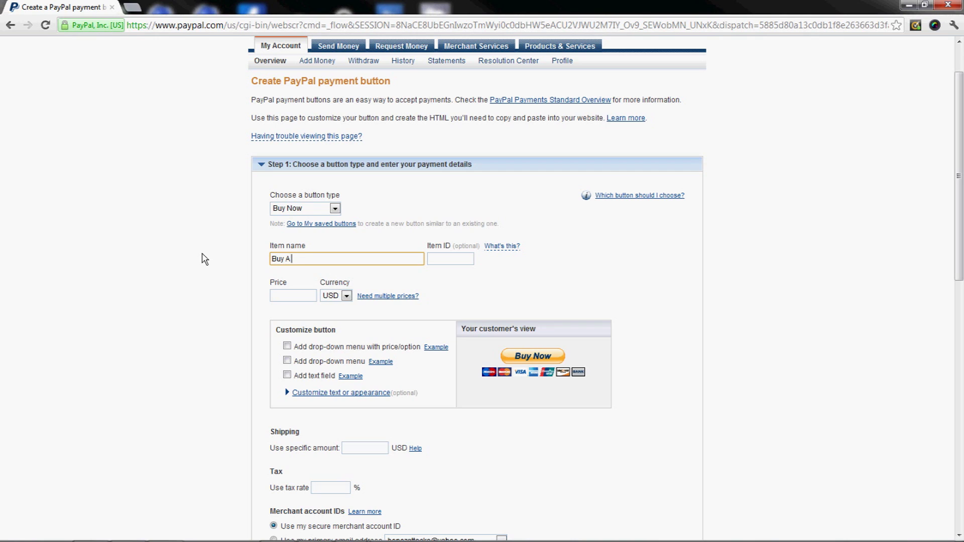
click(459, 262)
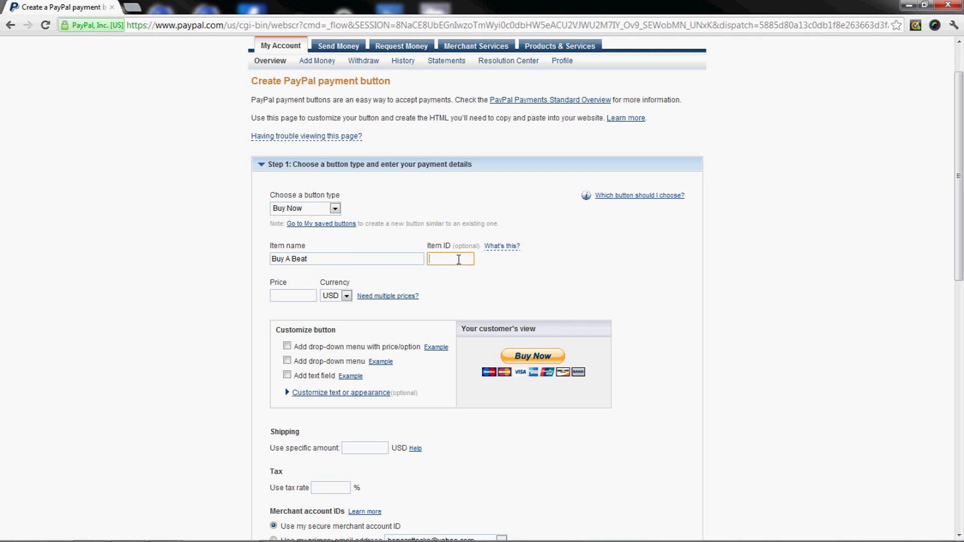
click(281, 296)
scroll(216, 330, down, 1)
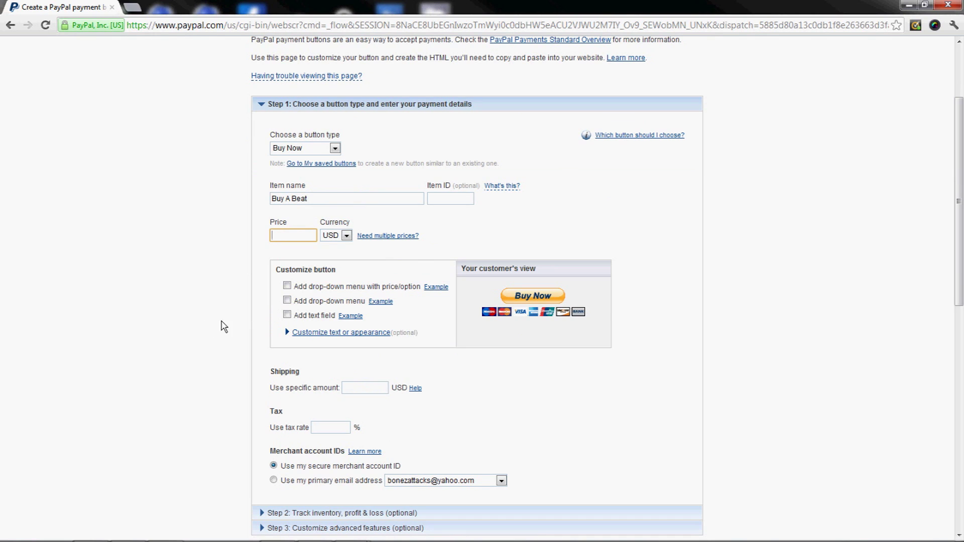
- Enable the drop-down menu with price/option and look over its sample preview options
click(287, 285)
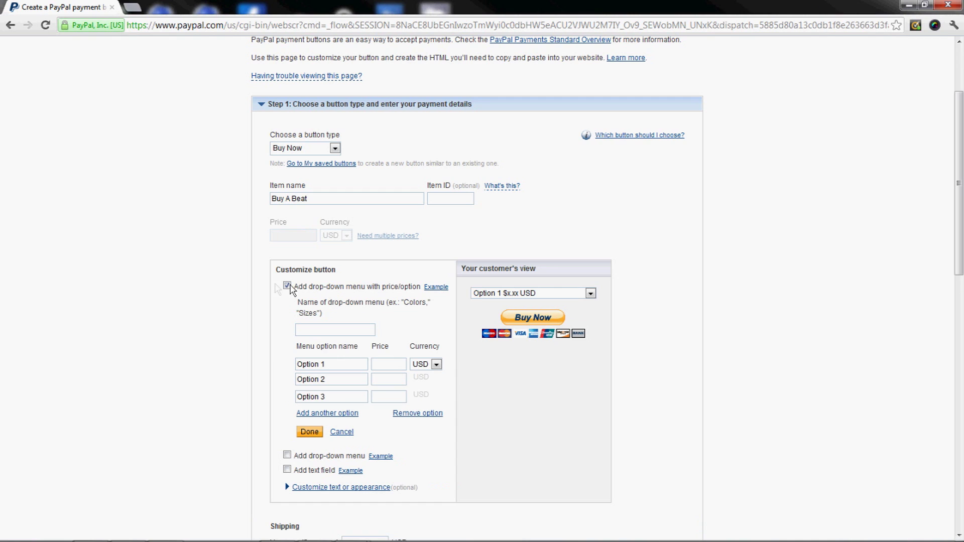
click(522, 296)
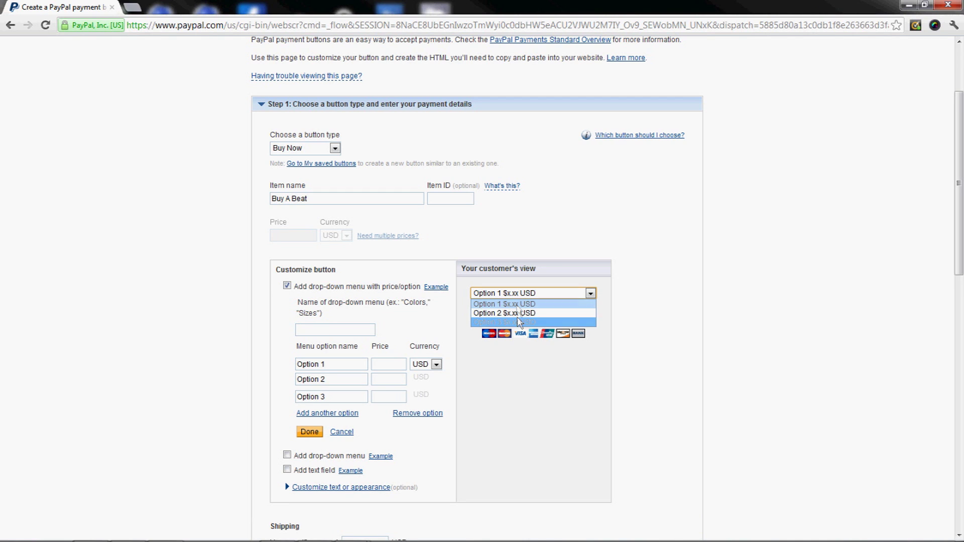
click(338, 364)
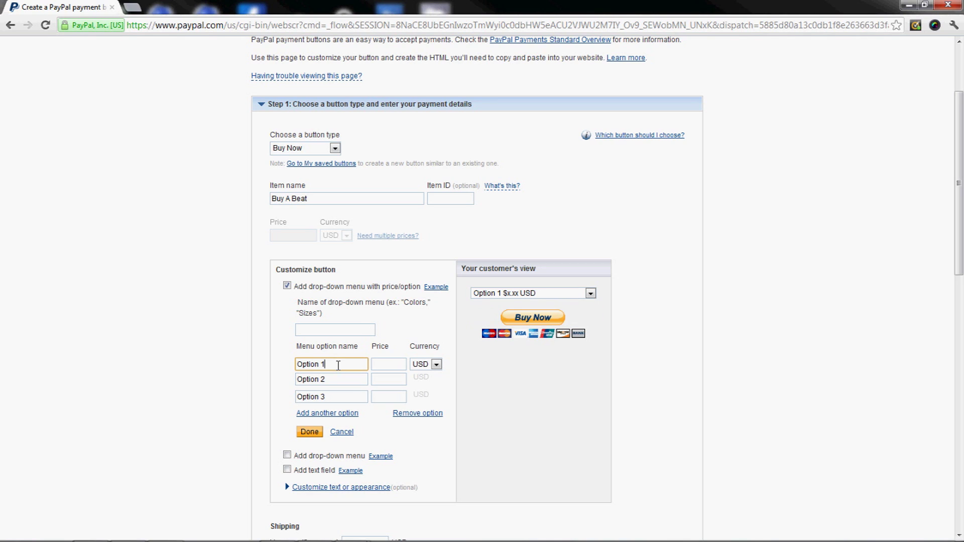
click(511, 295)
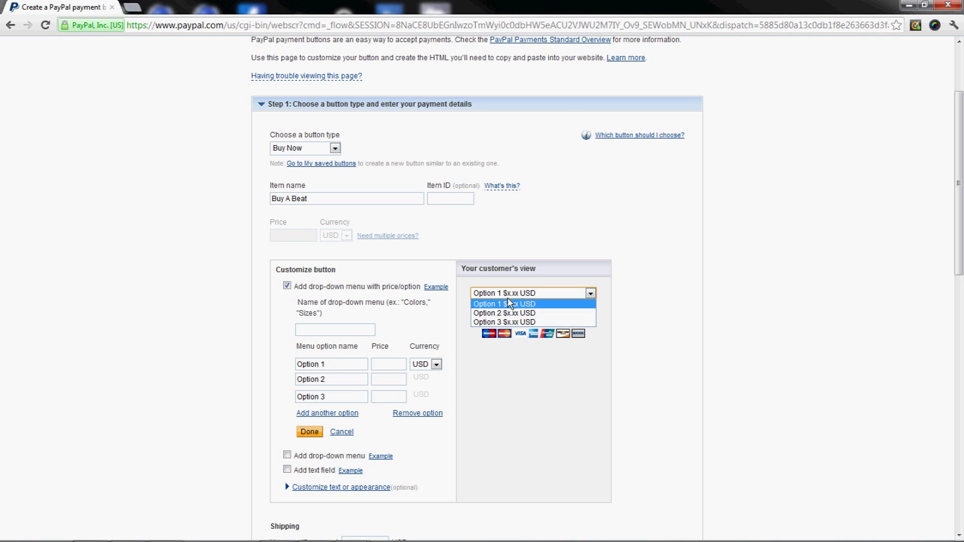
click(509, 303)
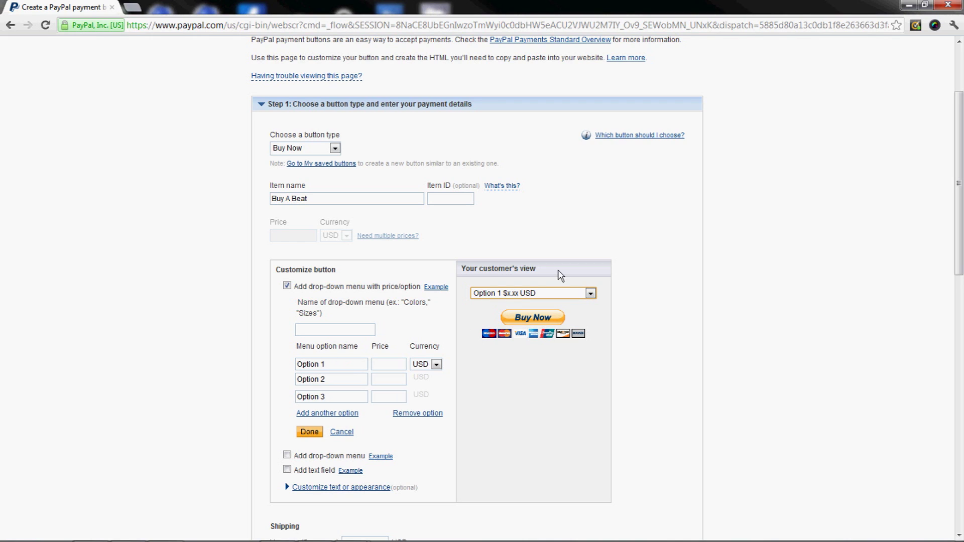
- Make the first option '1 lease' priced at 9.99
drag(336, 363, 213, 376)
text(1)
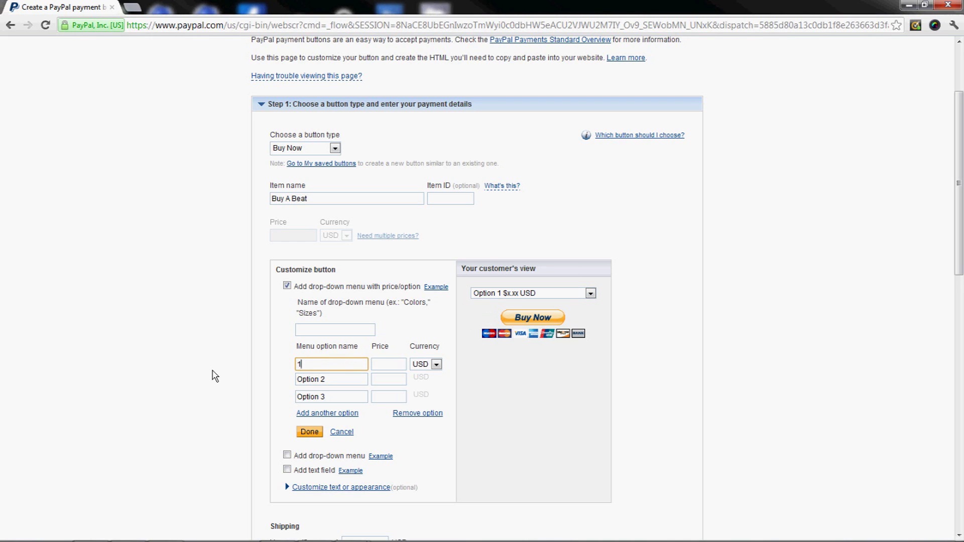
text(2)
key(BackSpace)
text(lease)
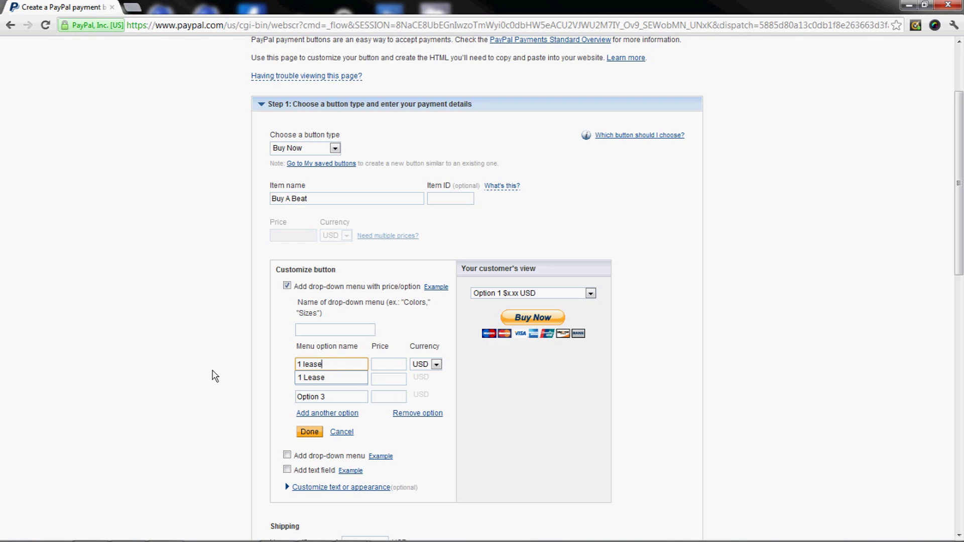
key(Tab)
text(9)
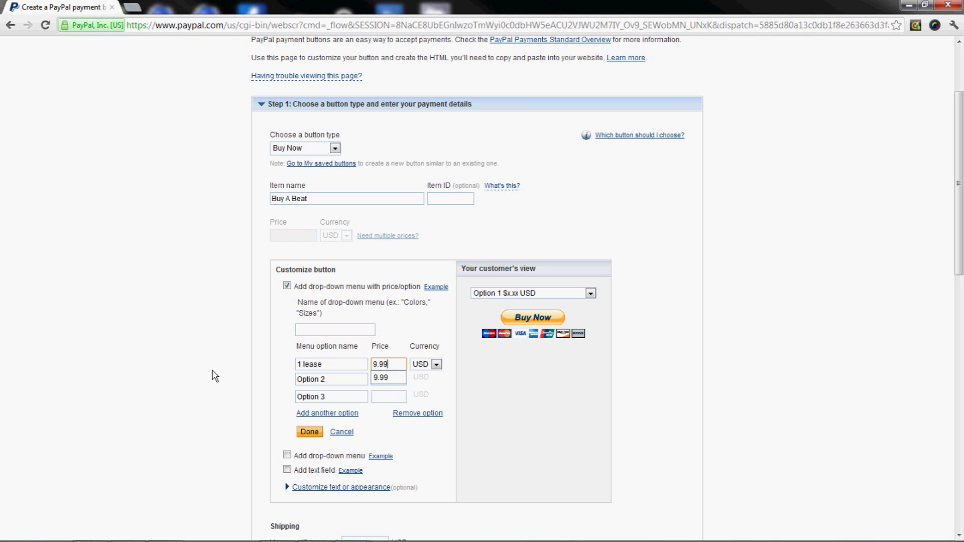
- Set the second option to '3 Leases' at 20.99 and the third to '5 Leases' at 35.99
click(339, 381)
text(3 Leases)
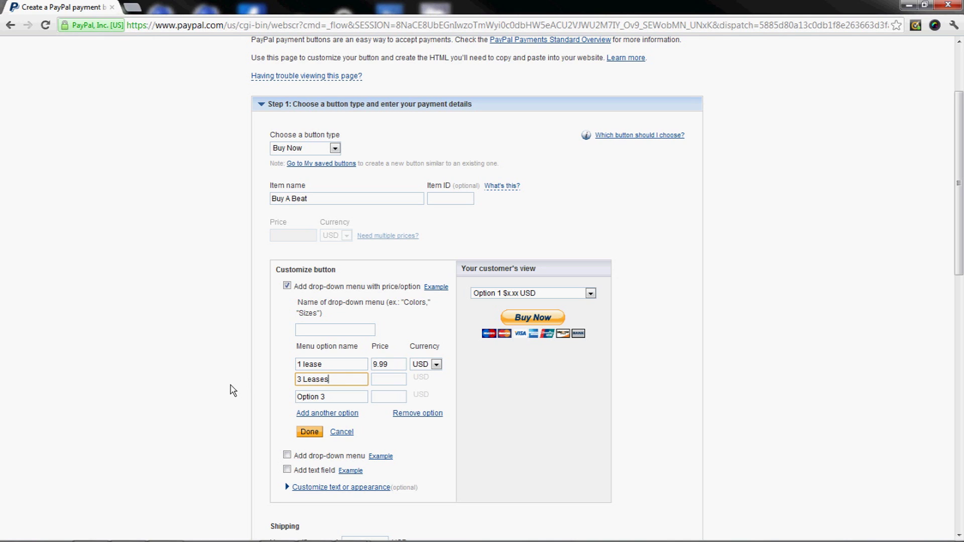
key(Tab)
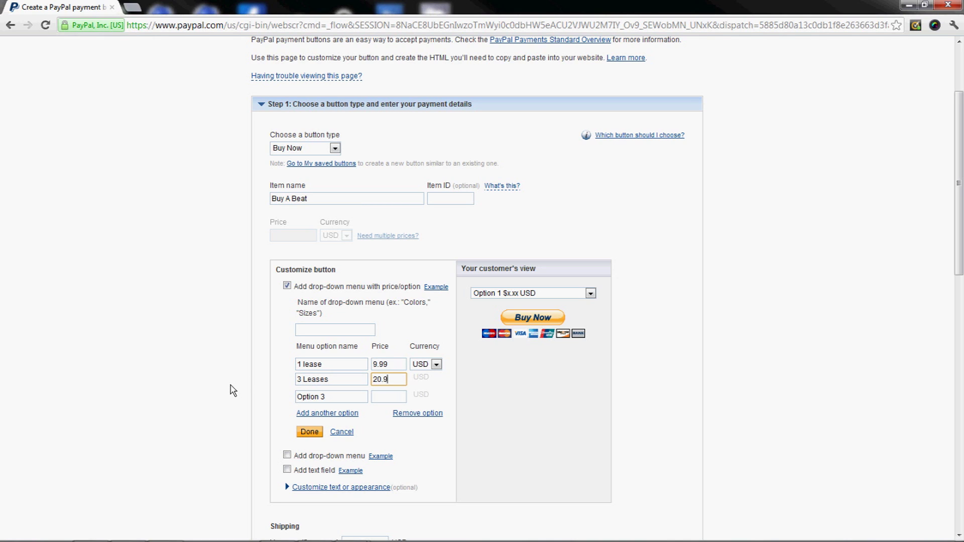
key(Tab)
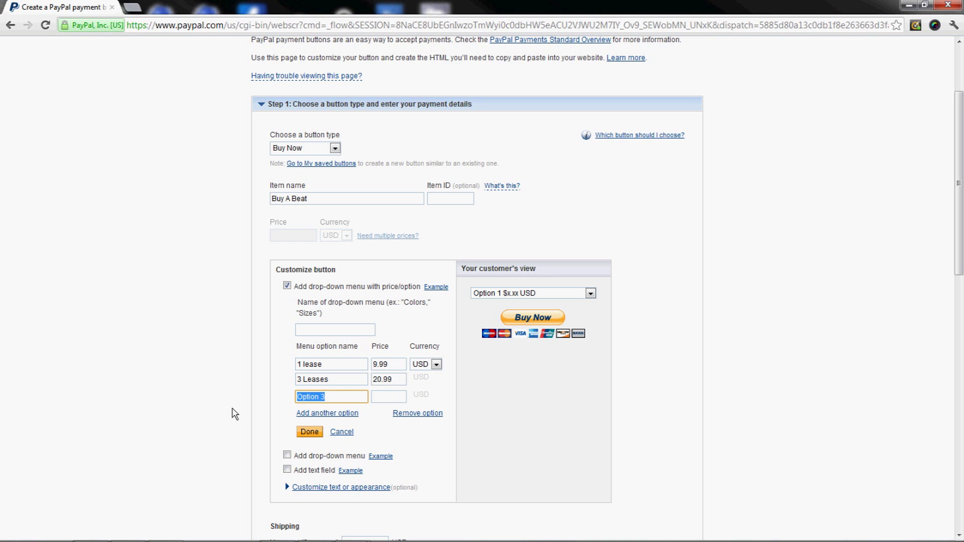
text(5 Leases)
key(Tab)
text(35.99)
- Check the 1 lease, 3 Leases and 5 Leases names and add a fourth option row
scroll(234, 415, down, 1)
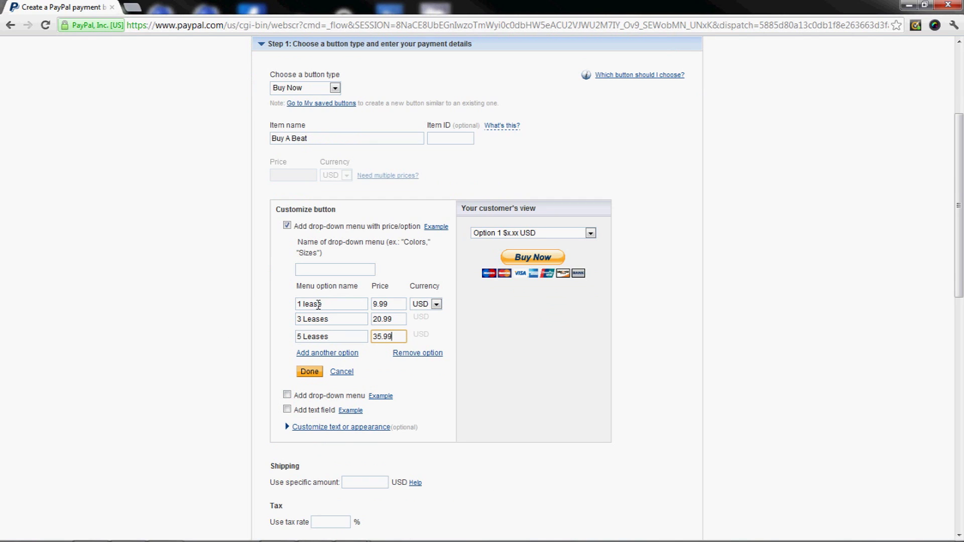
drag(324, 304, 295, 319)
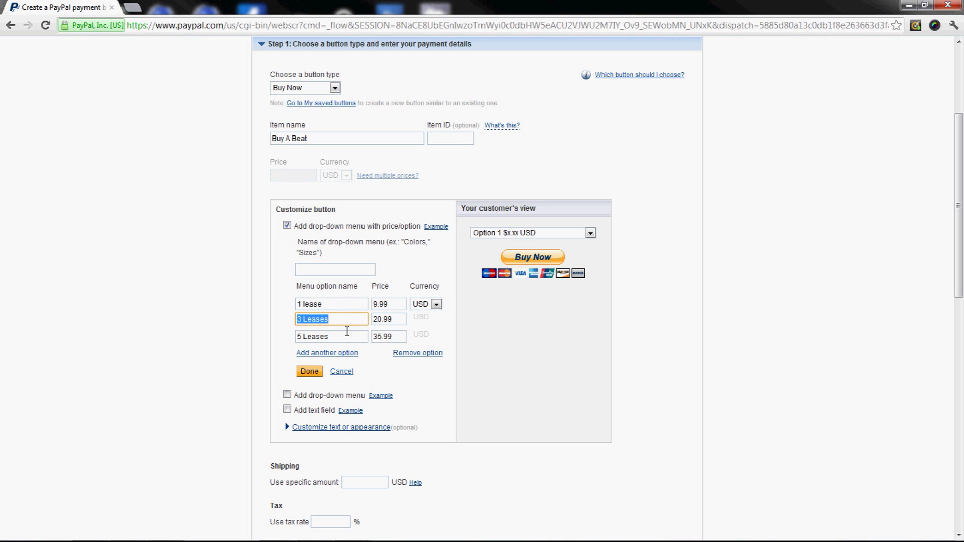
drag(347, 335, 293, 338)
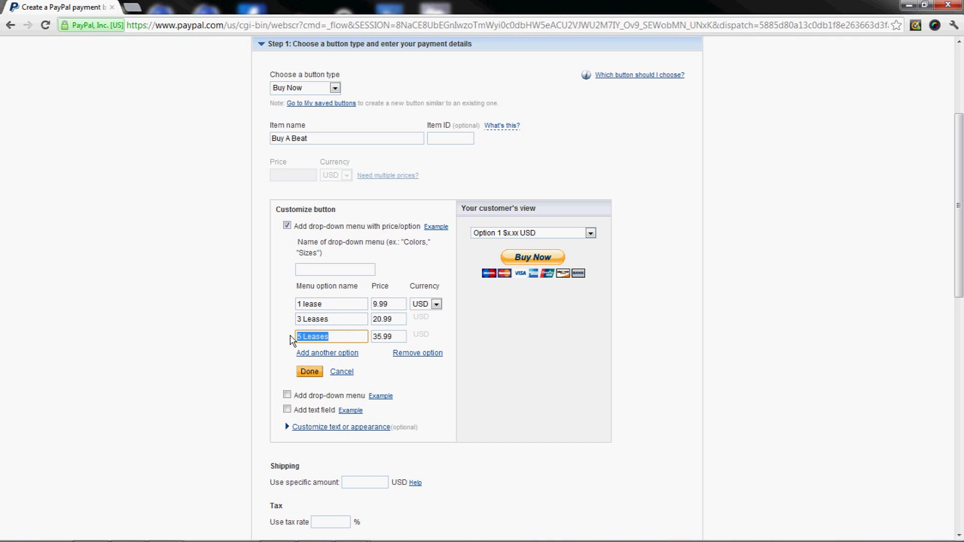
click(338, 353)
- Add '1 Premium' at 49.99 and '1 Exclusive' at 1000.00 as the fourth and fifth options
drag(338, 354, 274, 361)
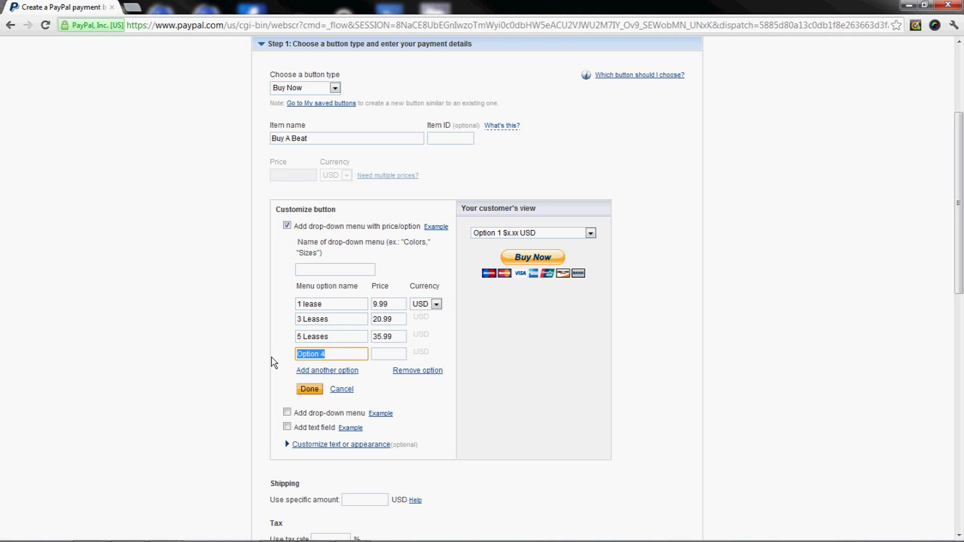
text(1 Premium)
click(384, 352)
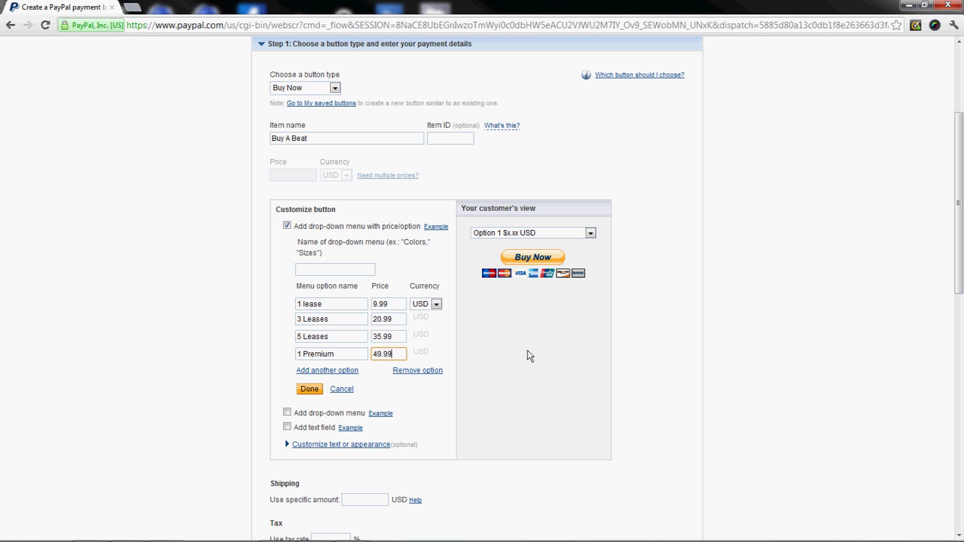
click(342, 374)
drag(333, 371, 284, 378)
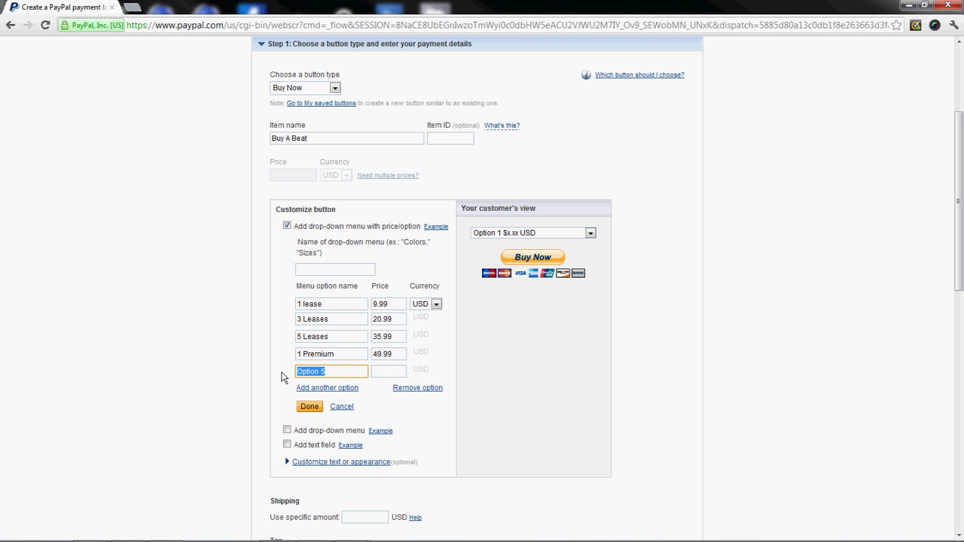
text(1 Exclusive)
click(379, 371)
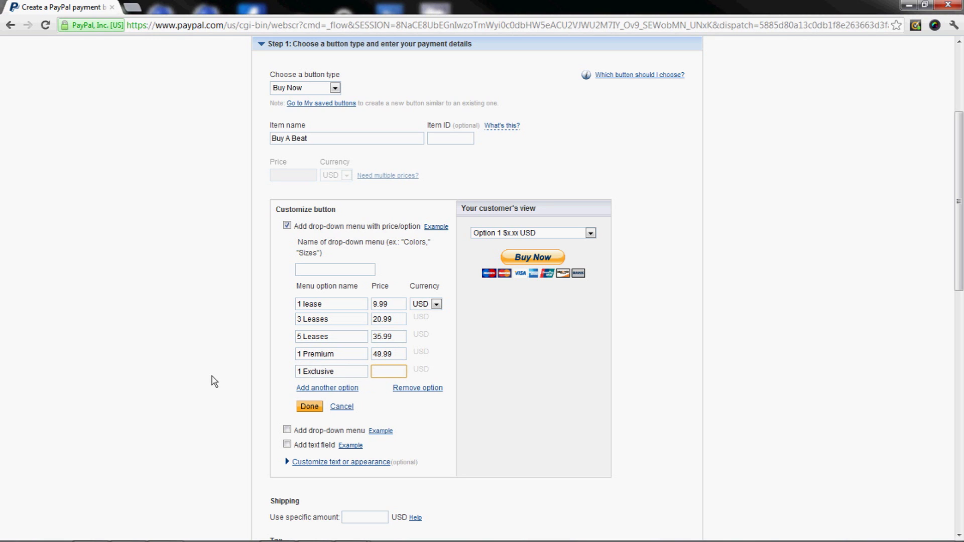
text(1000.00)
- Review all five entered price options, from 1 lease through 1 Exclusive
scroll(238, 351, down, 1)
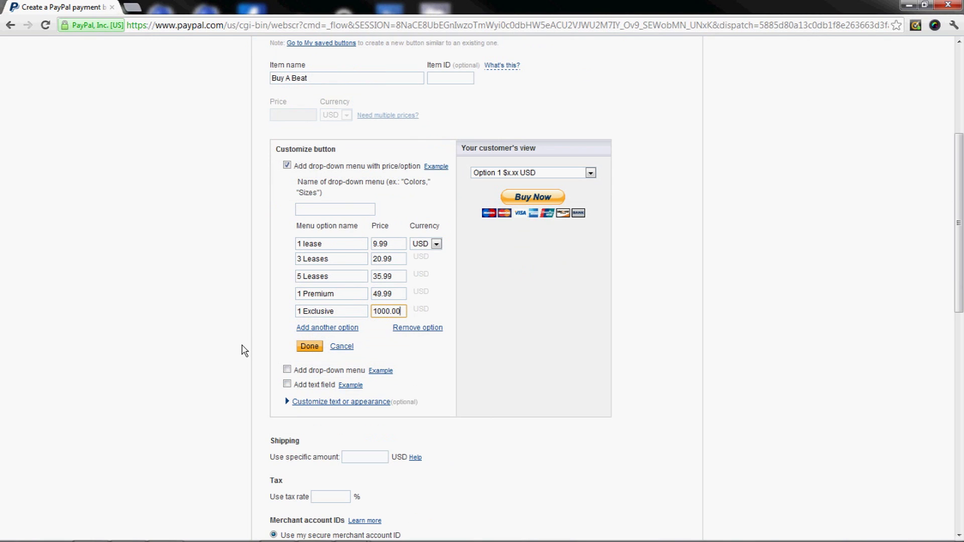
click(336, 311)
click(338, 296)
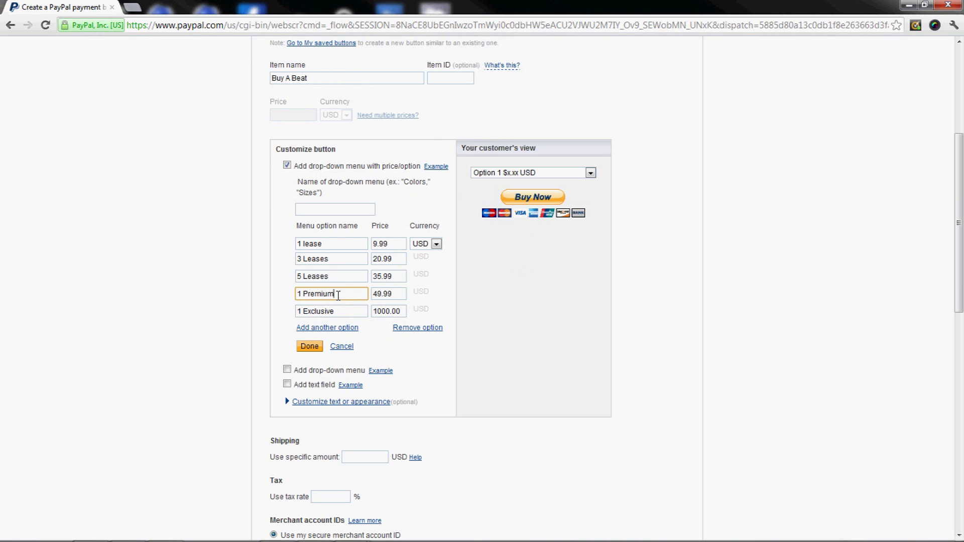
click(337, 278)
click(341, 258)
click(342, 243)
click(335, 277)
click(337, 294)
click(336, 210)
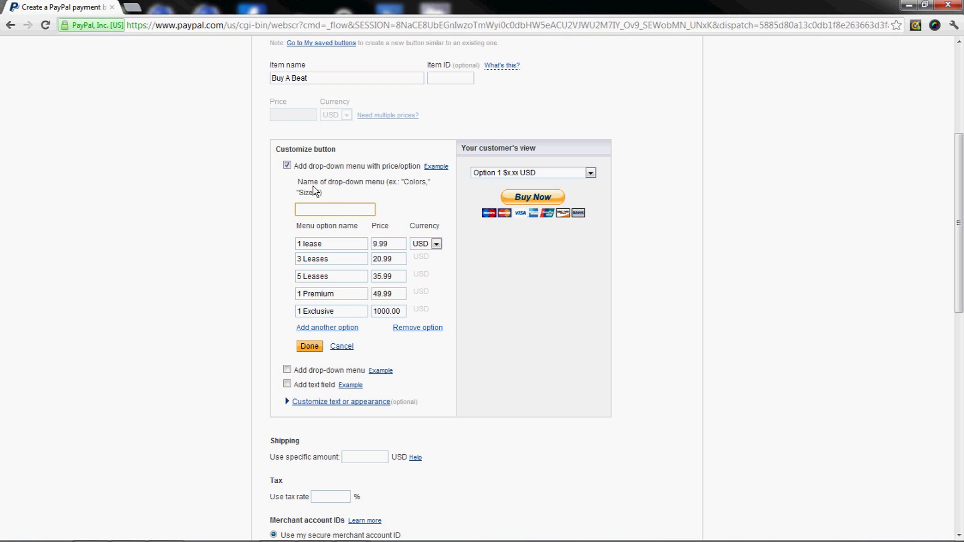
- Name the price menu 'Buy A Beat', then try out and remove a second drop-down menu
click(321, 209)
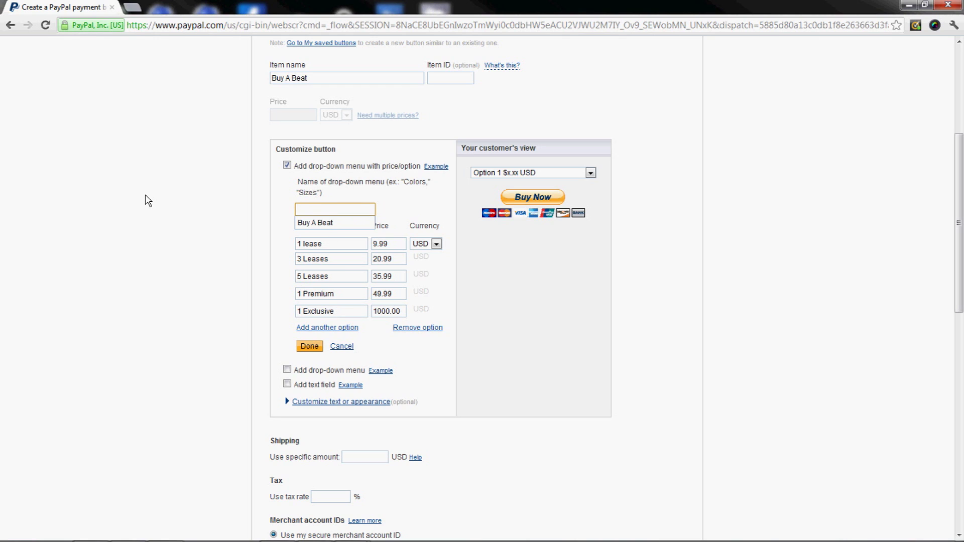
click(320, 222)
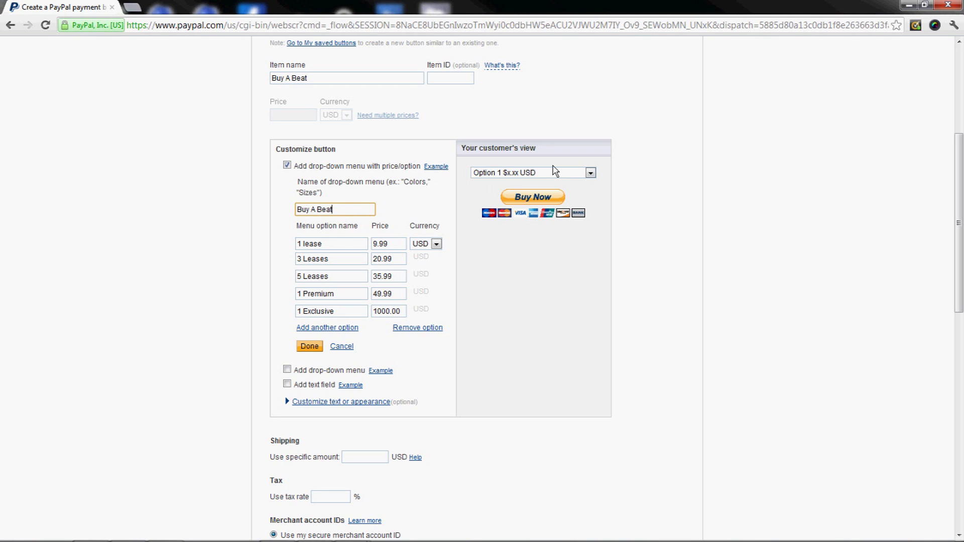
click(286, 372)
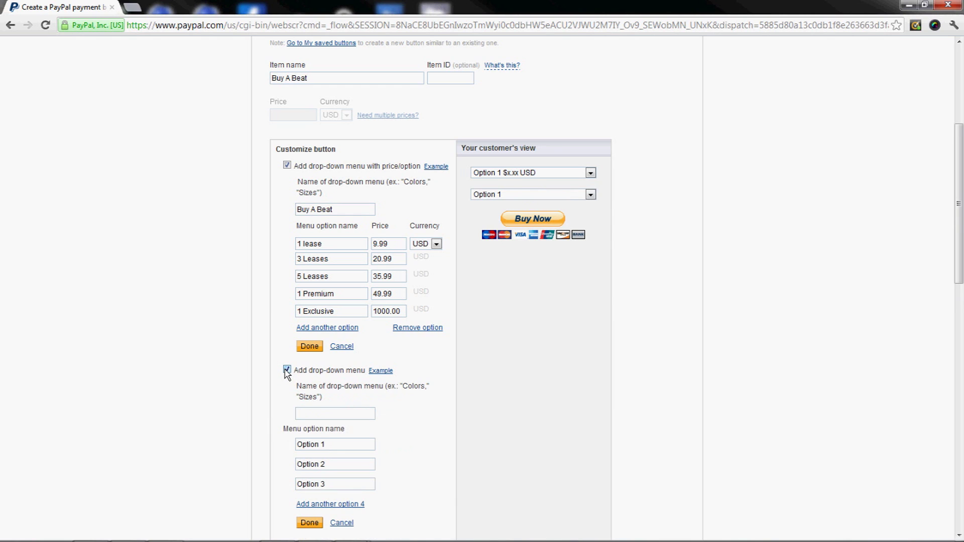
click(550, 194)
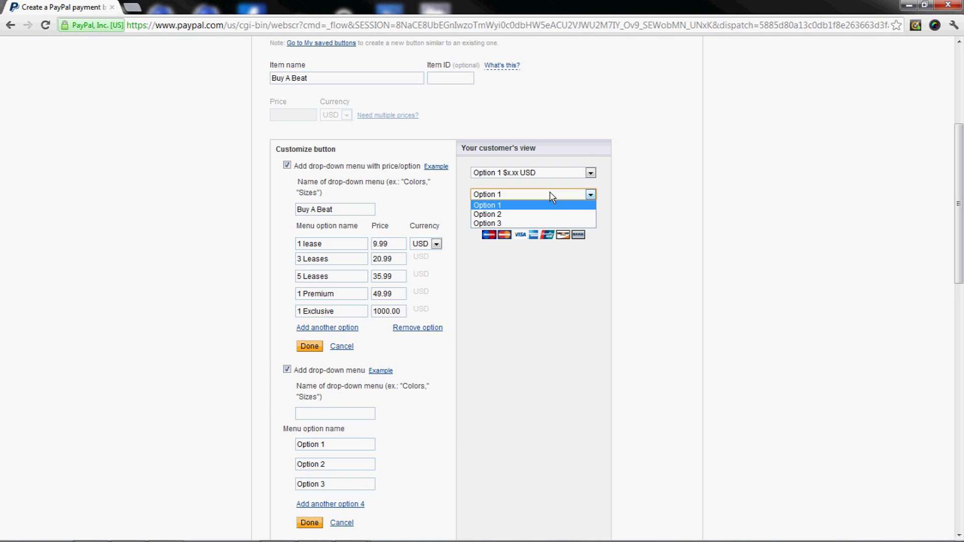
click(551, 194)
click(287, 370)
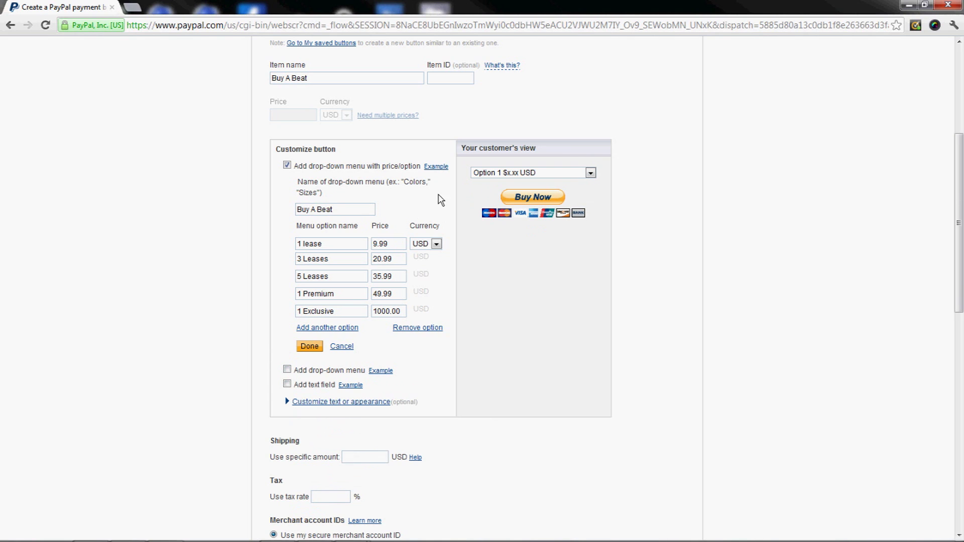
- Check the preview's price list and add a text field to the button
click(531, 173)
click(532, 172)
click(287, 385)
scroll(261, 388, down, 1)
- Name the text field 'Beat Names' and finish editing both the field and the price options
click(332, 360)
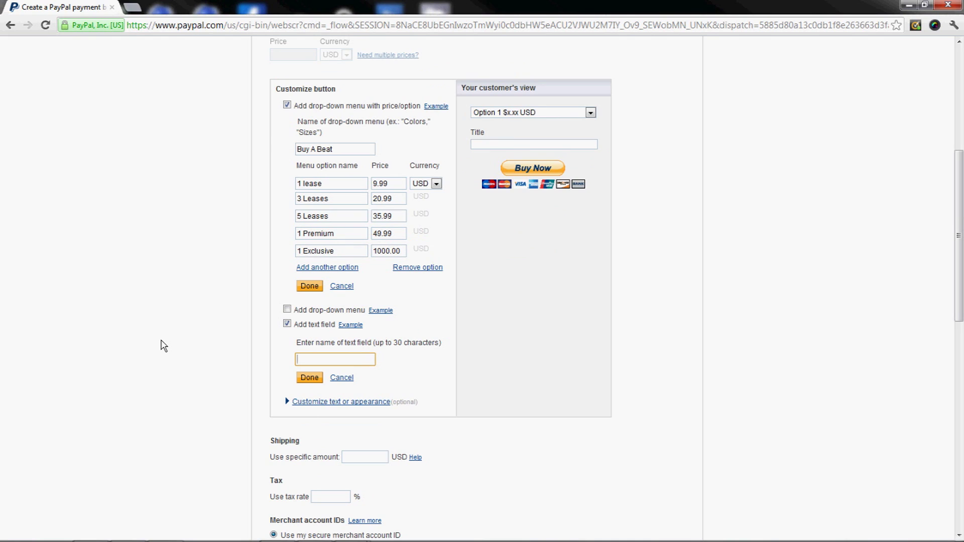
text(Beat Names)
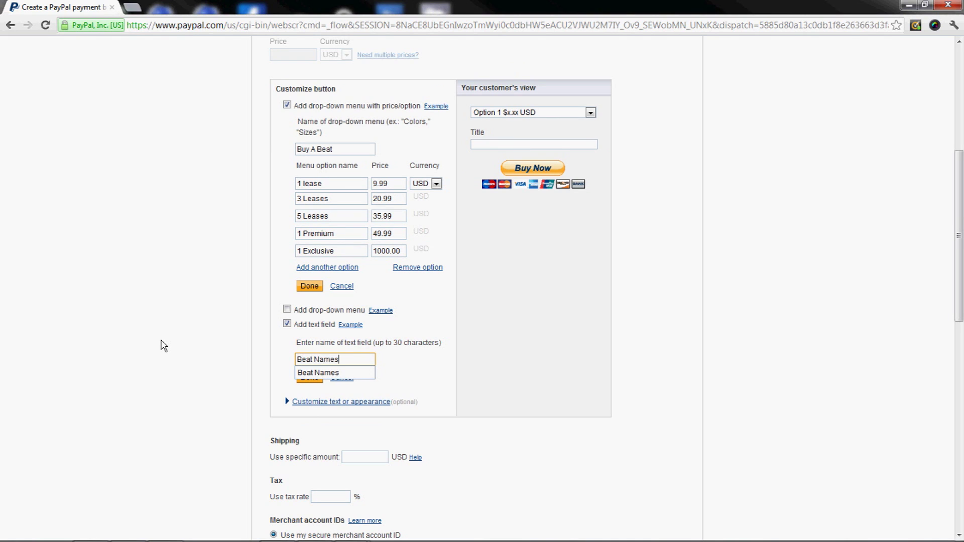
click(166, 345)
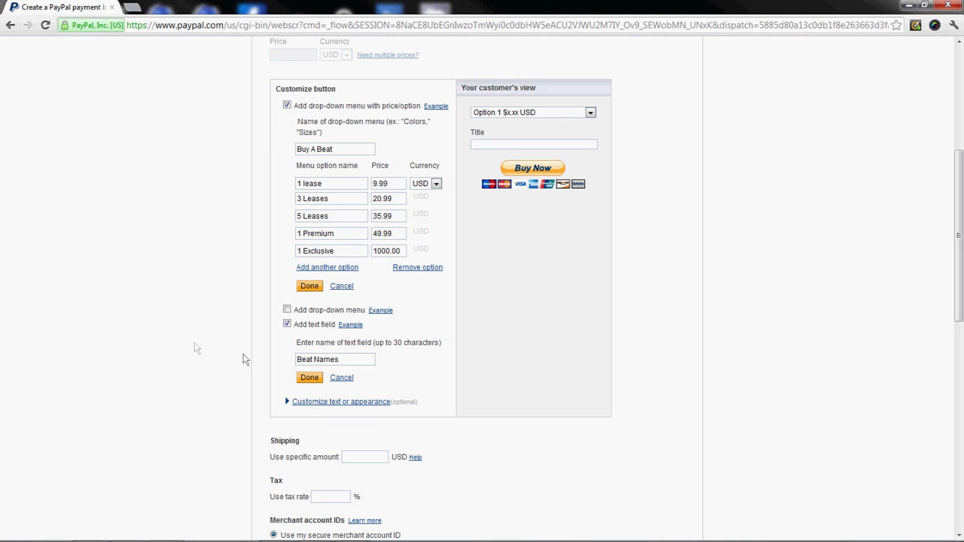
click(310, 379)
click(310, 287)
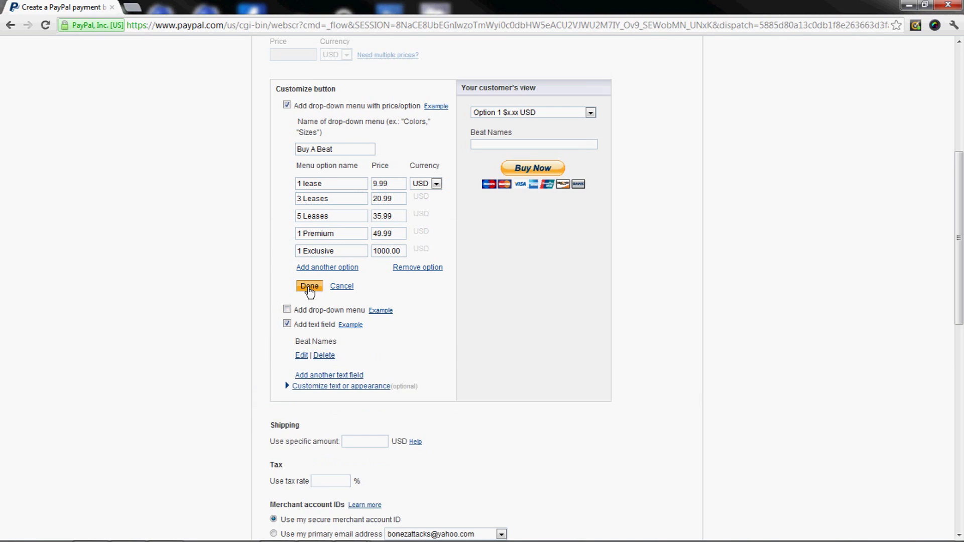
- Test the customer preview, picking 5 Leases then 3 Leases $20.99 and trying the Beat Names box
scroll(511, 236, up, 3)
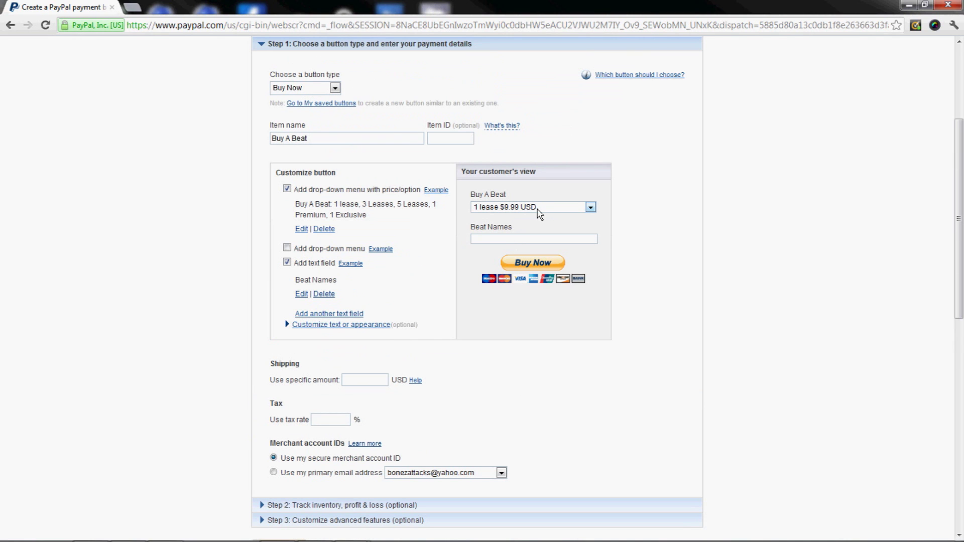
drag(472, 193, 595, 210)
click(521, 201)
click(522, 207)
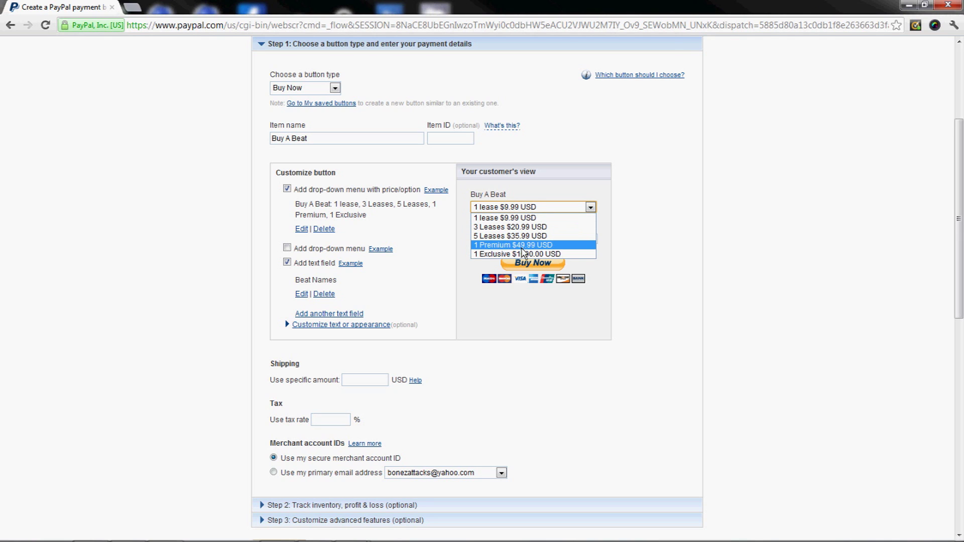
click(531, 236)
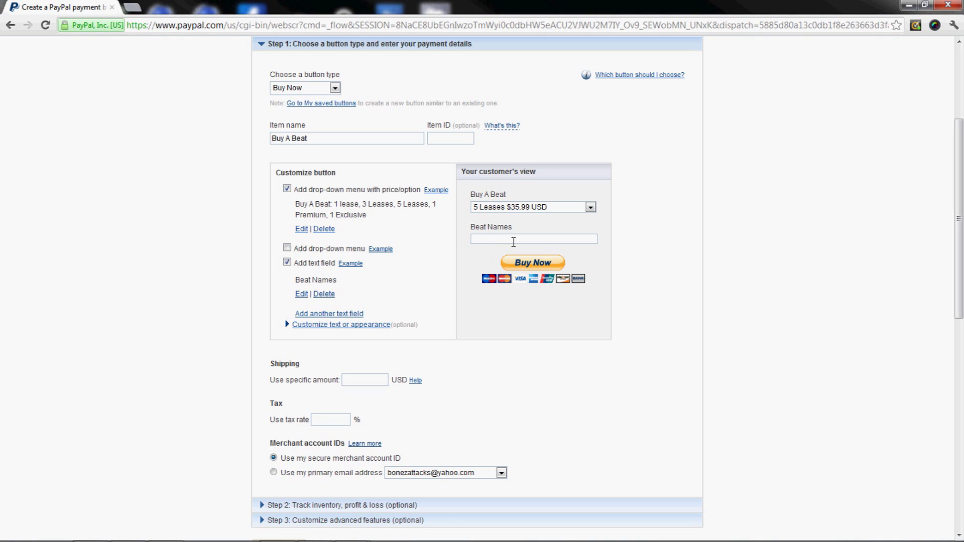
click(489, 208)
click(492, 230)
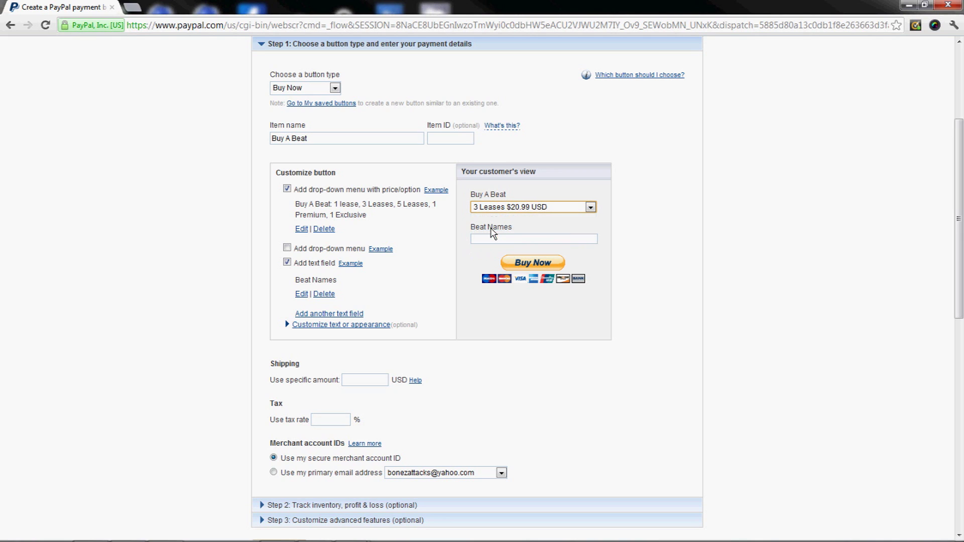
click(490, 238)
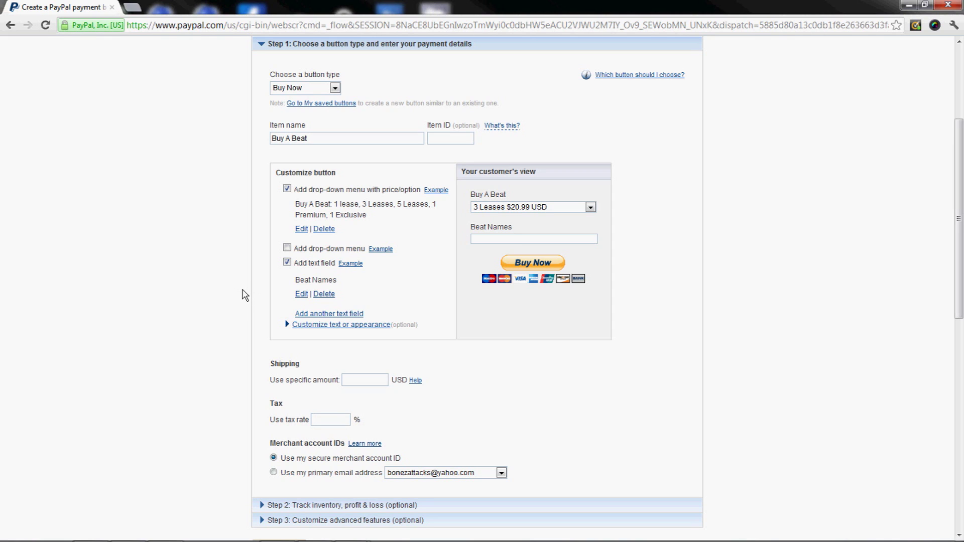
- Pick 5 Leases $35.99 USD in the customer preview's Buy A Beat menu and scroll down to Create Button
click(508, 210)
click(508, 210)
click(509, 209)
click(507, 236)
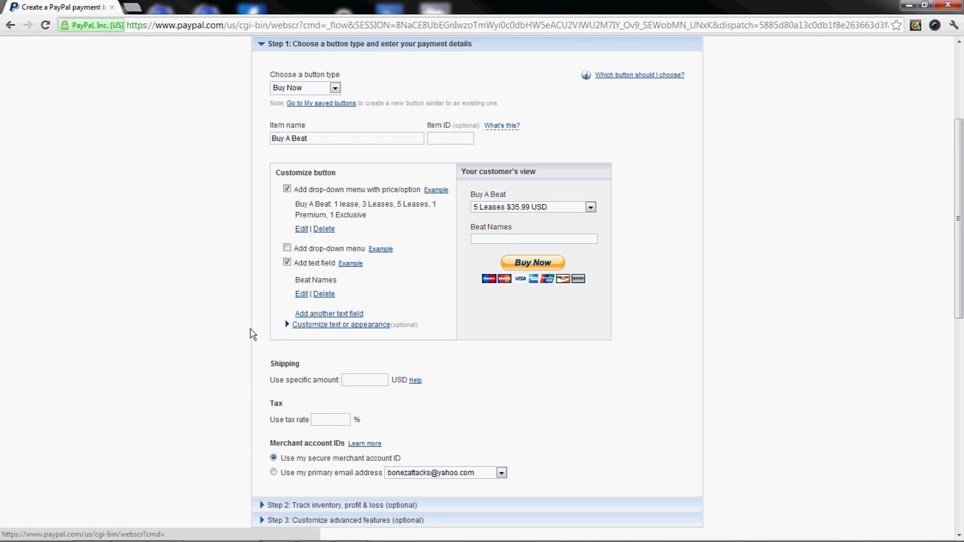
scroll(243, 323, down, 2)
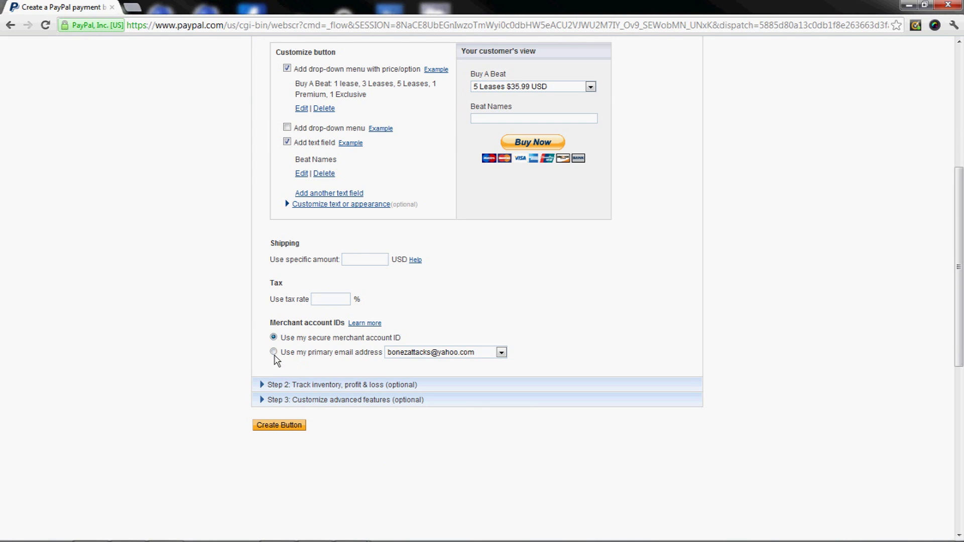
scroll(264, 274, up, 2)
scroll(227, 341, down, 1)
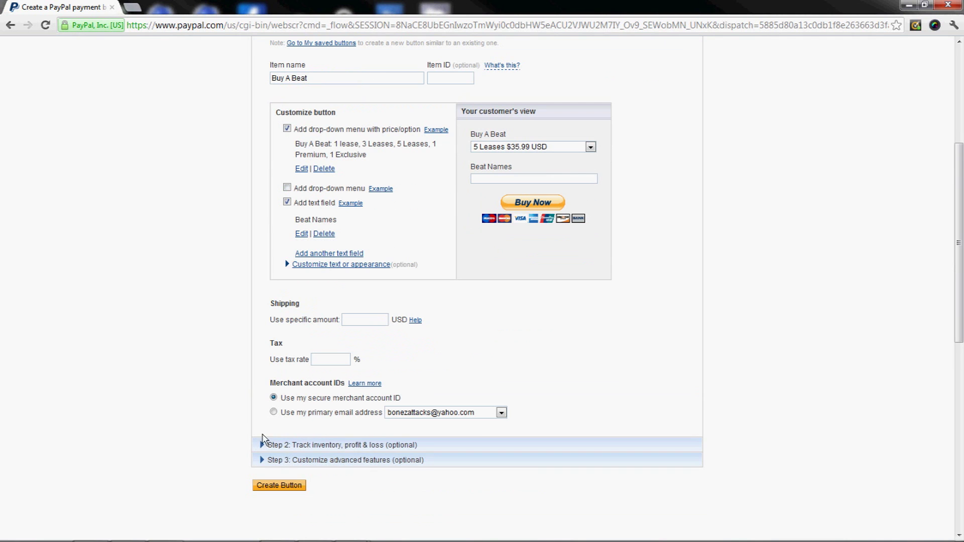
scroll(236, 392, up, 5)
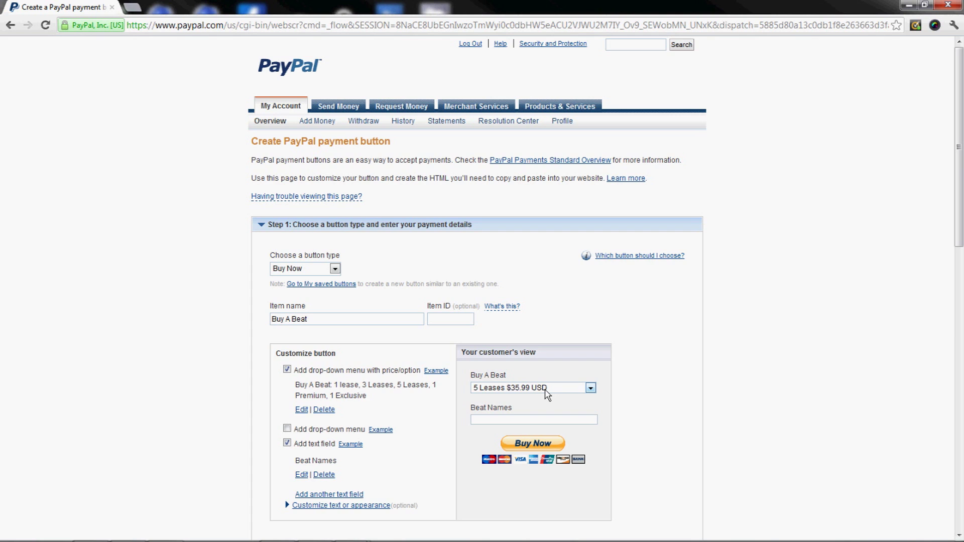
scroll(264, 400, down, 5)
- Create the button and select all of its generated HTML in the Website code box
click(281, 426)
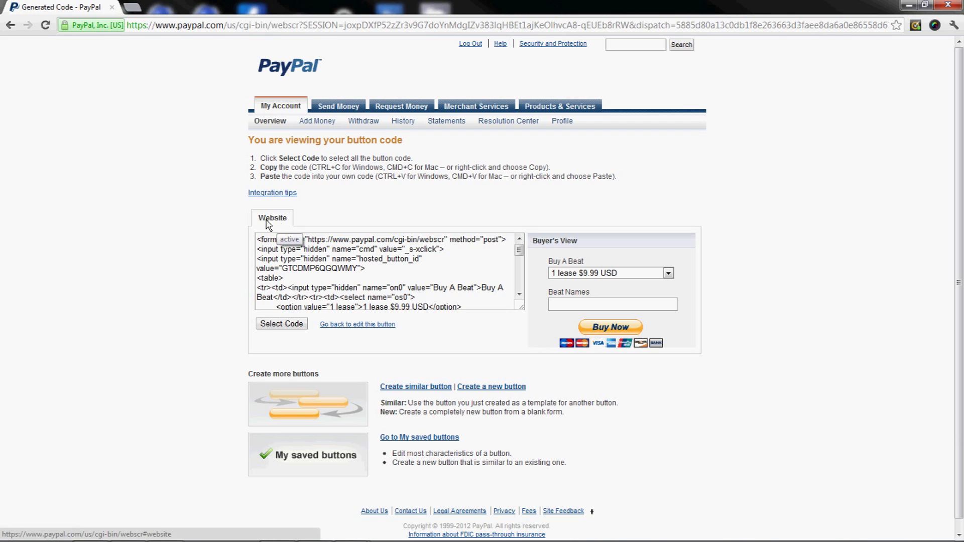
click(281, 249)
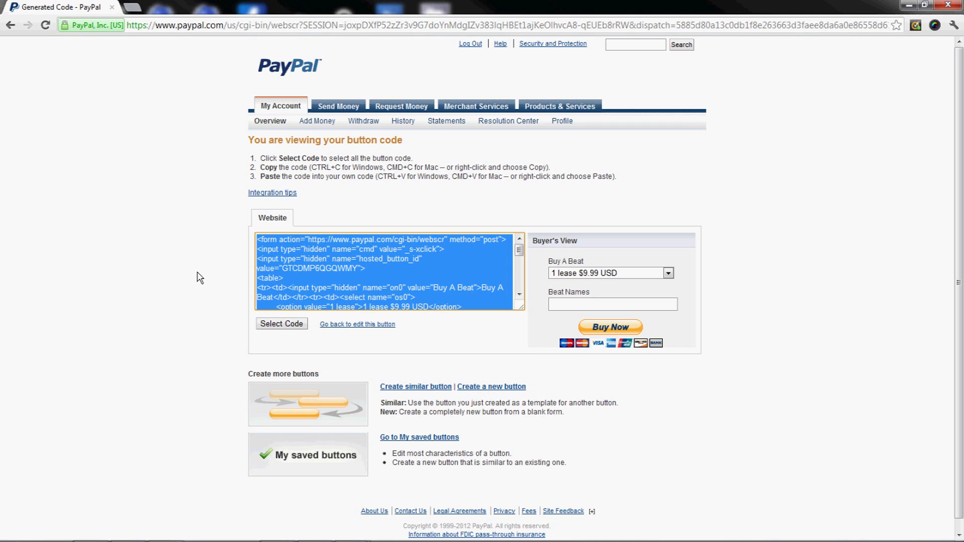
click(630, 273)
click(621, 284)
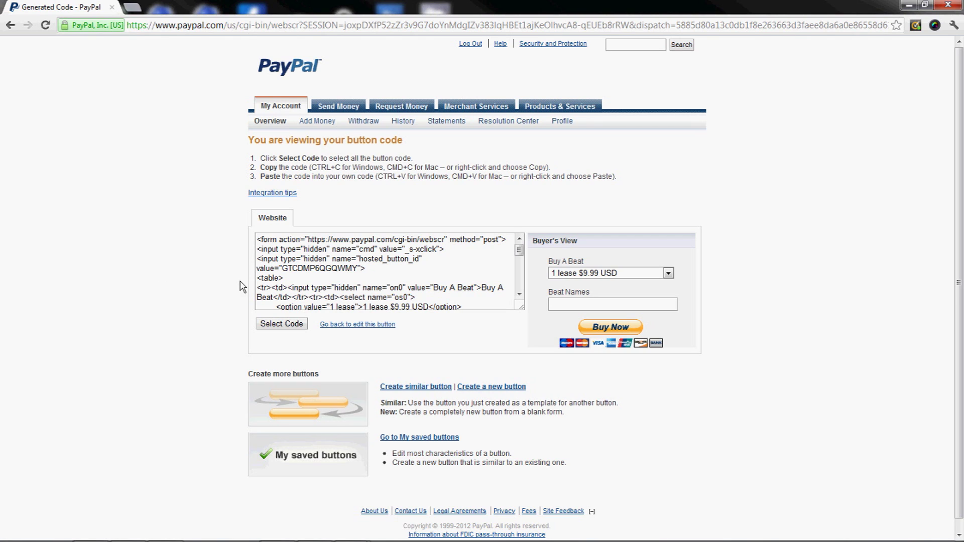
scroll(232, 285, down, 1)
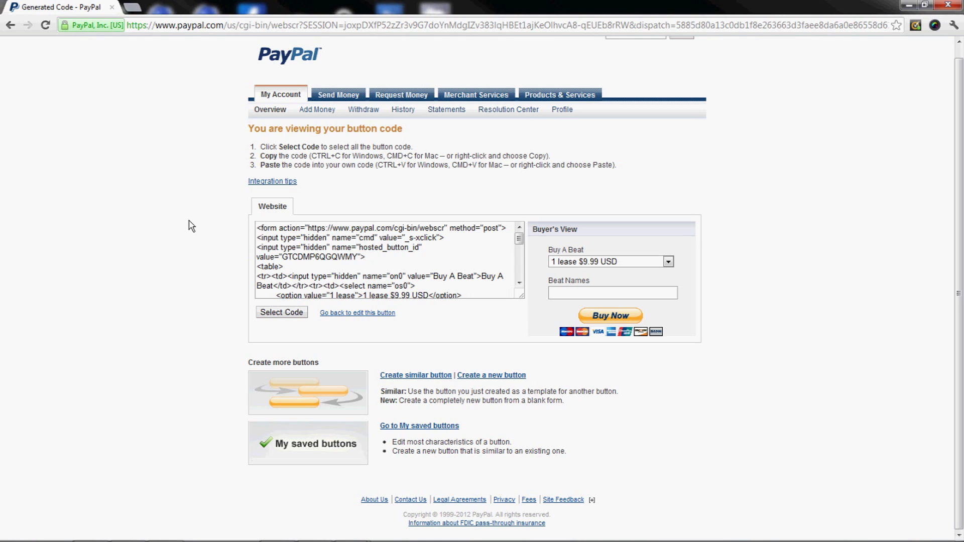
scroll(191, 226, up, 1)
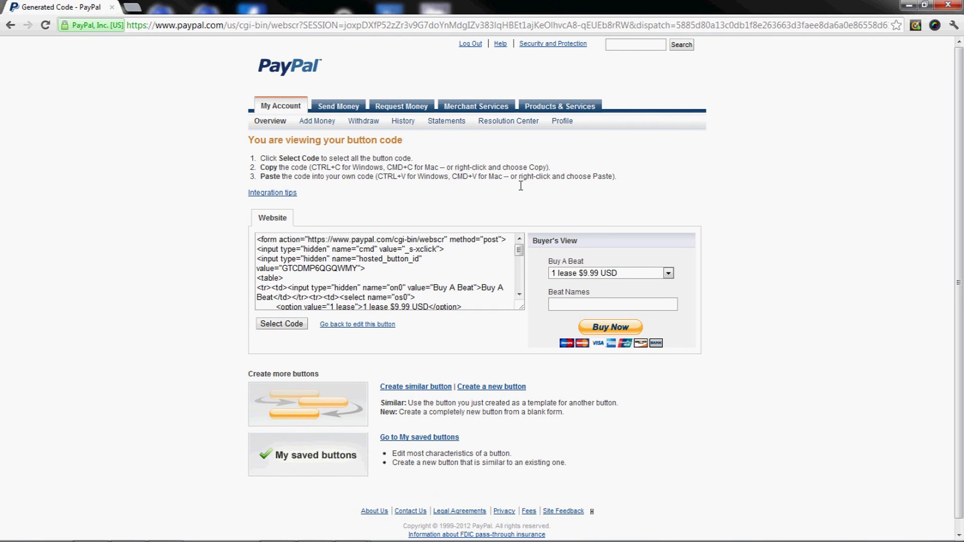